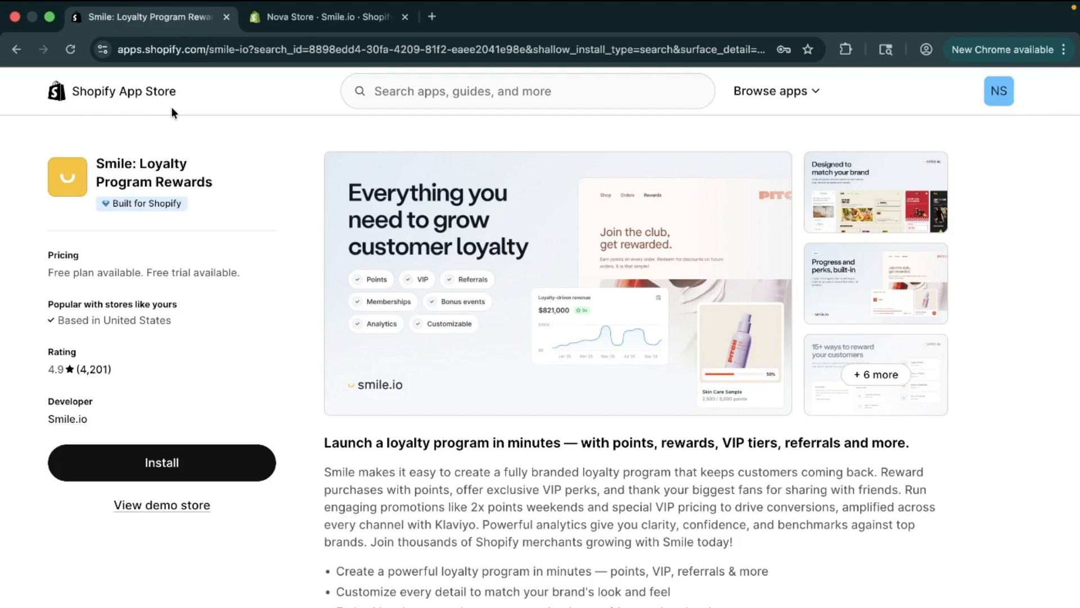
Examine the Smile: Loyalty Program Rewards listing, including its features, pricing plans and merchant reviews
left_click(386, 94)
left_click(194, 132)
scroll(484, 420, "down", 3)
scroll(484, 420, "down", 7)
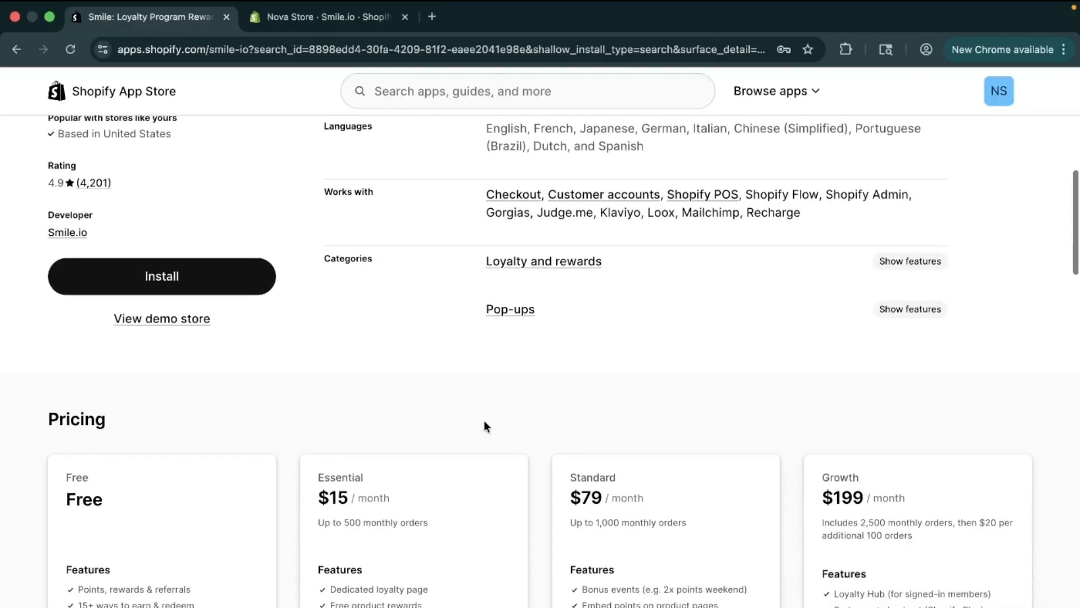
scroll(593, 244, "down", 3)
scroll(593, 243, "down", 1)
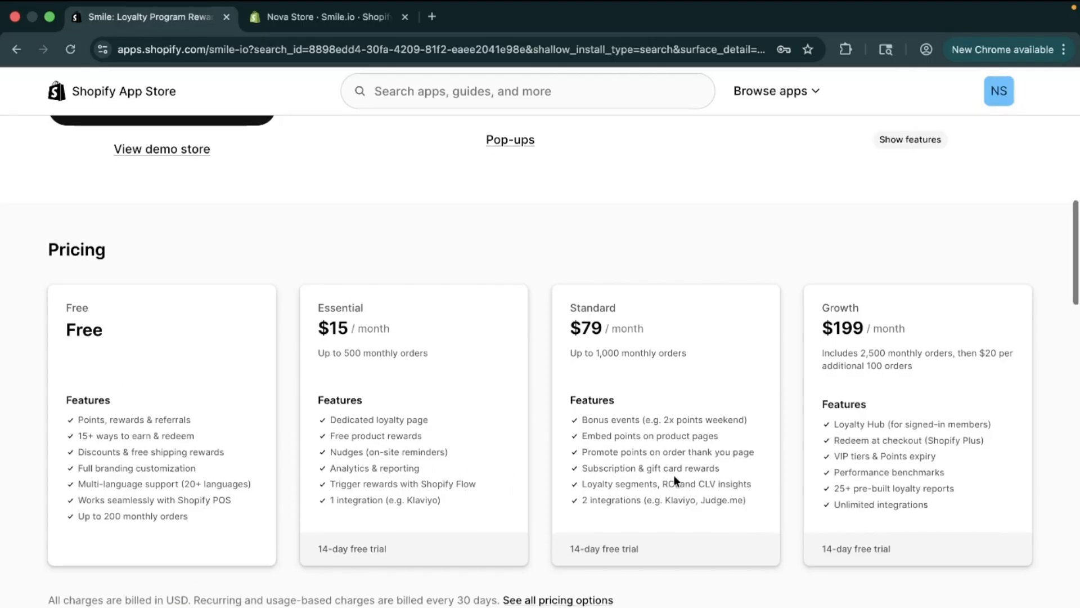
scroll(673, 475, "down", 6)
scroll(613, 446, "down", 3)
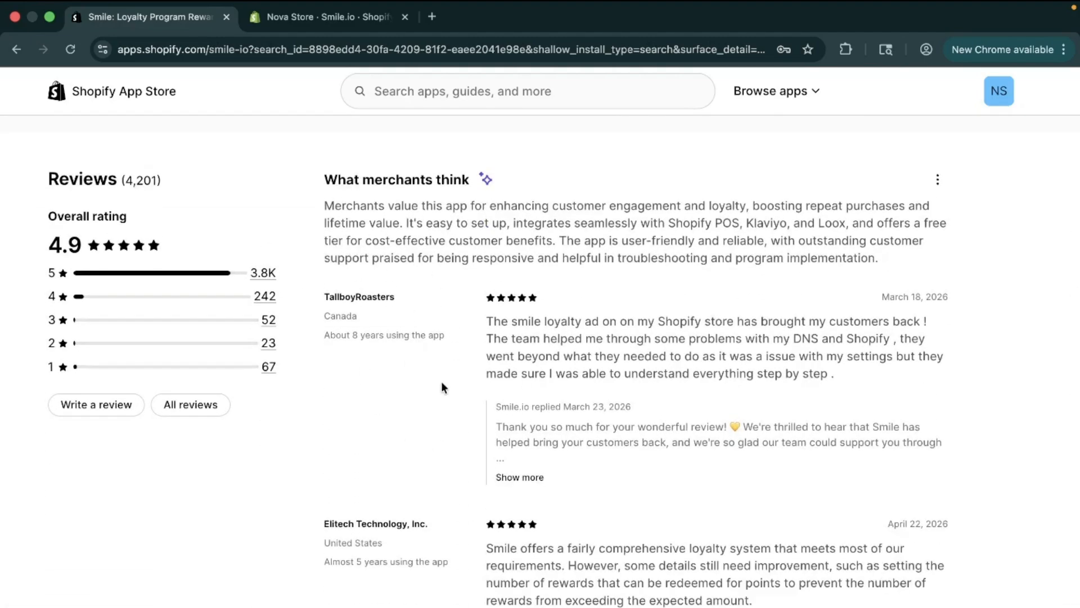
scroll(440, 387, "down", 3)
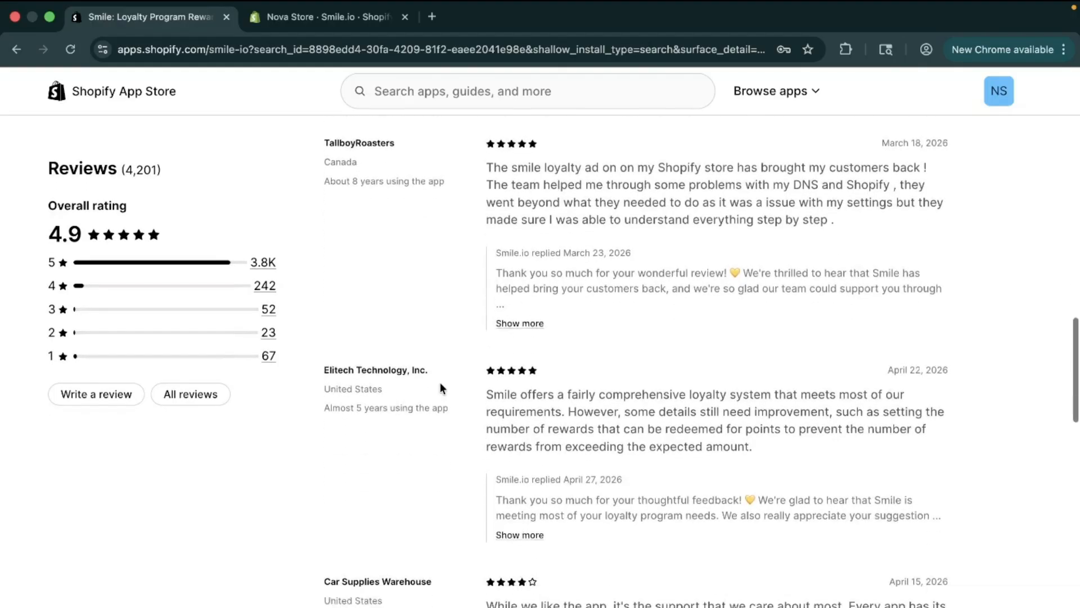
scroll(413, 221, "up", 15)
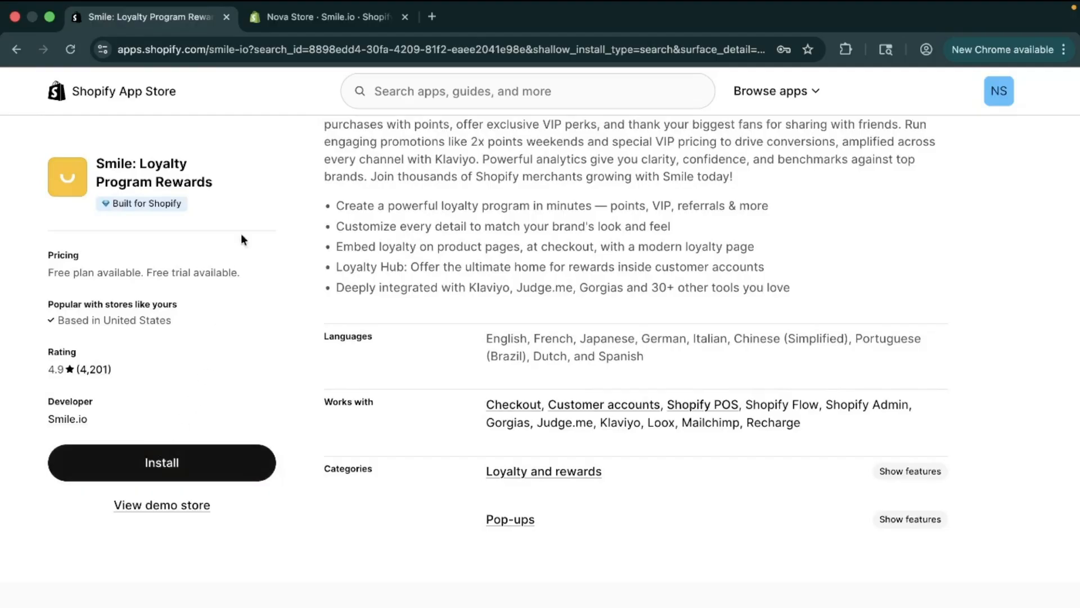
Switch to the Nova Store admin and start a new online store Amount discount as a way to redeem points
left_click(312, 28)
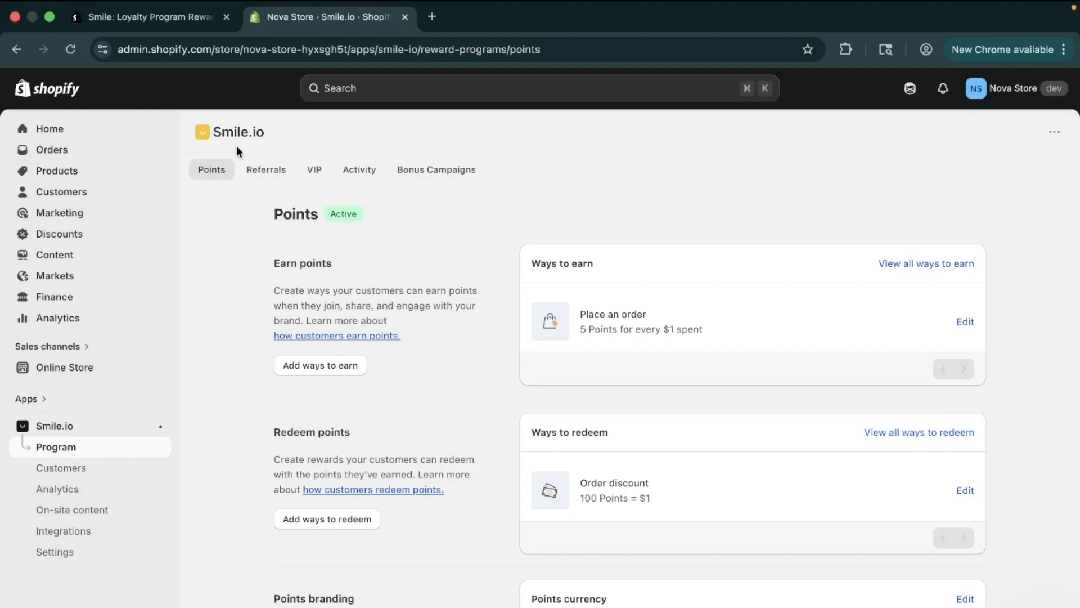
scroll(546, 432, "down", 3)
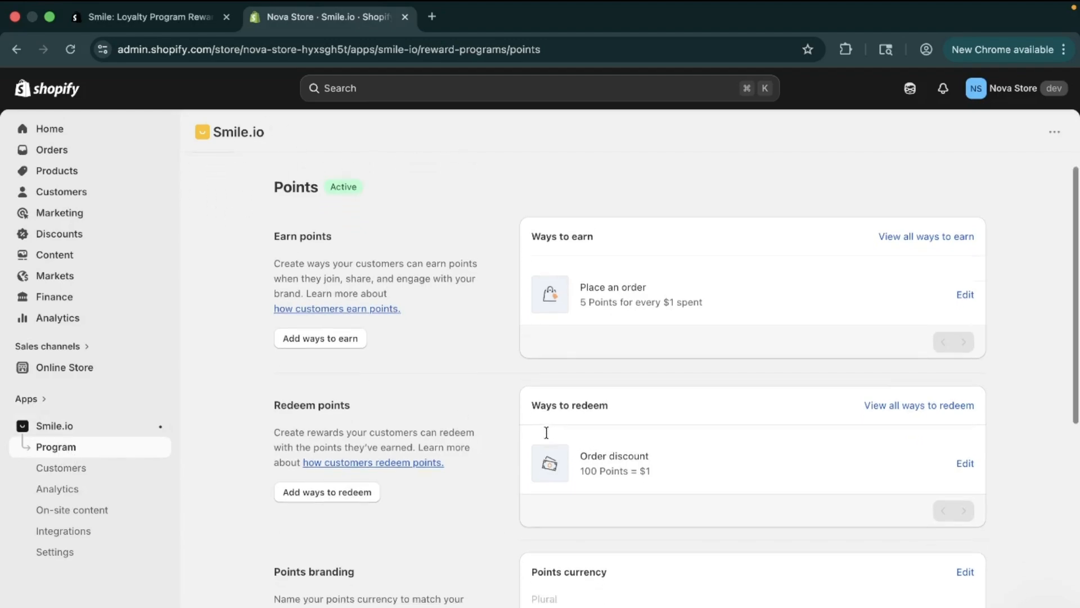
scroll(546, 432, "down", 1)
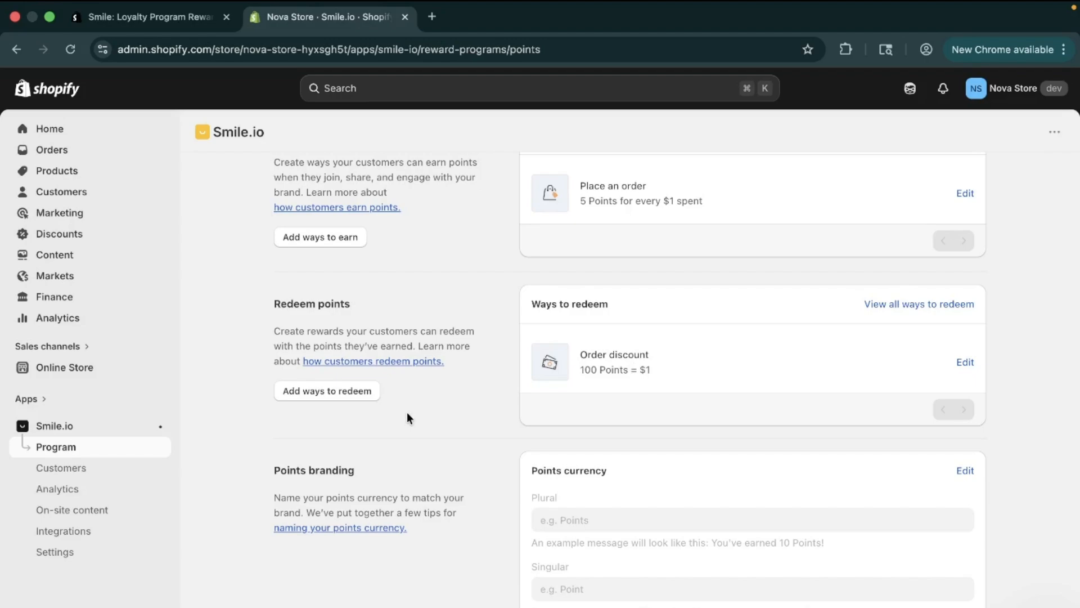
left_click(337, 392)
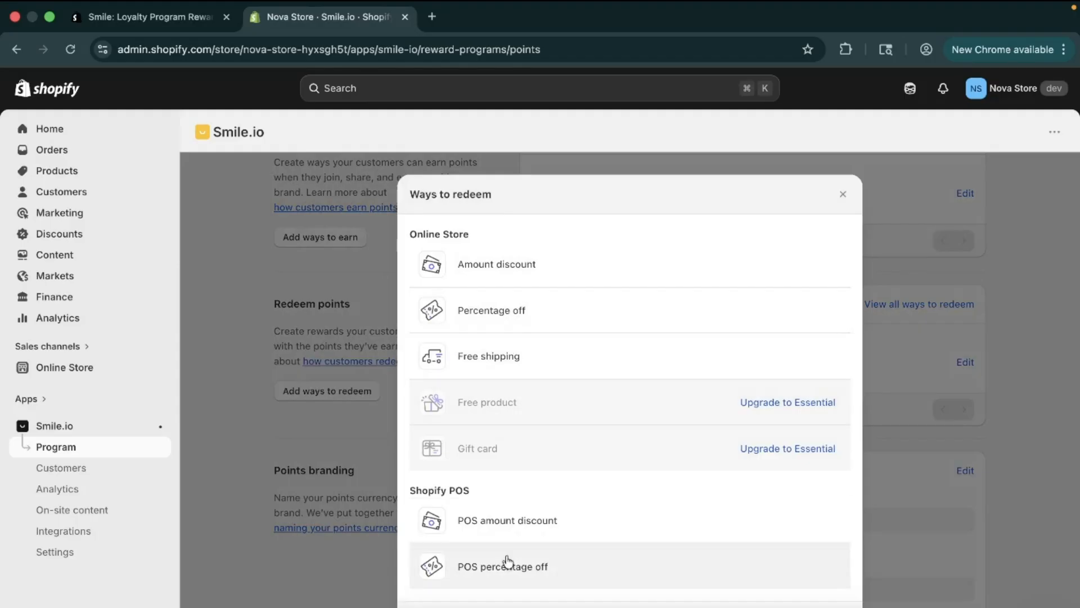
left_click(513, 260)
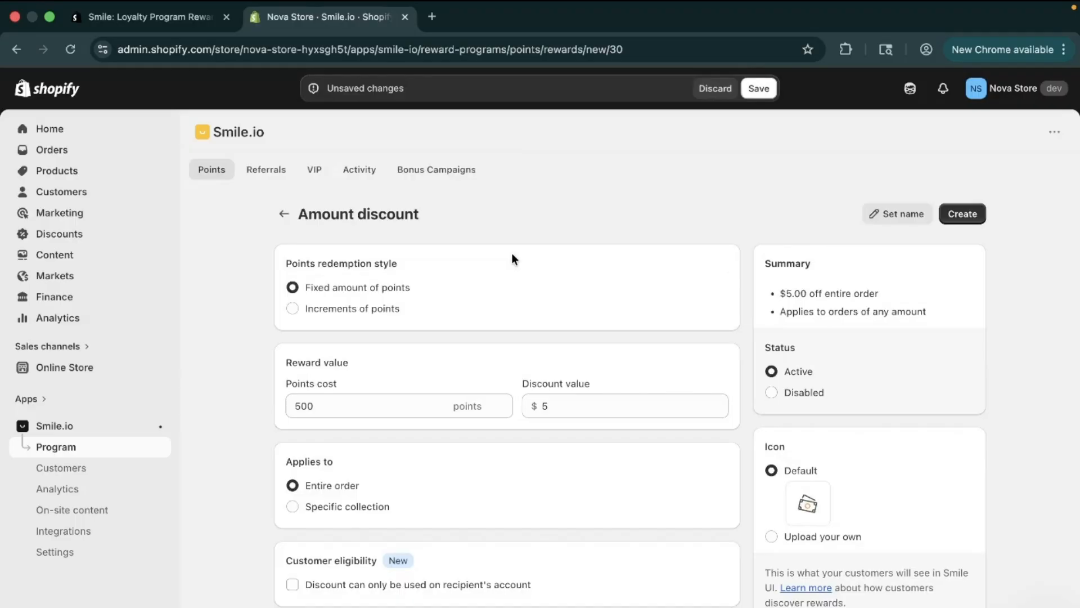
Try the Increments of points redemption style and return the reward to Fixed amount of points
scroll(465, 304, "down", 2)
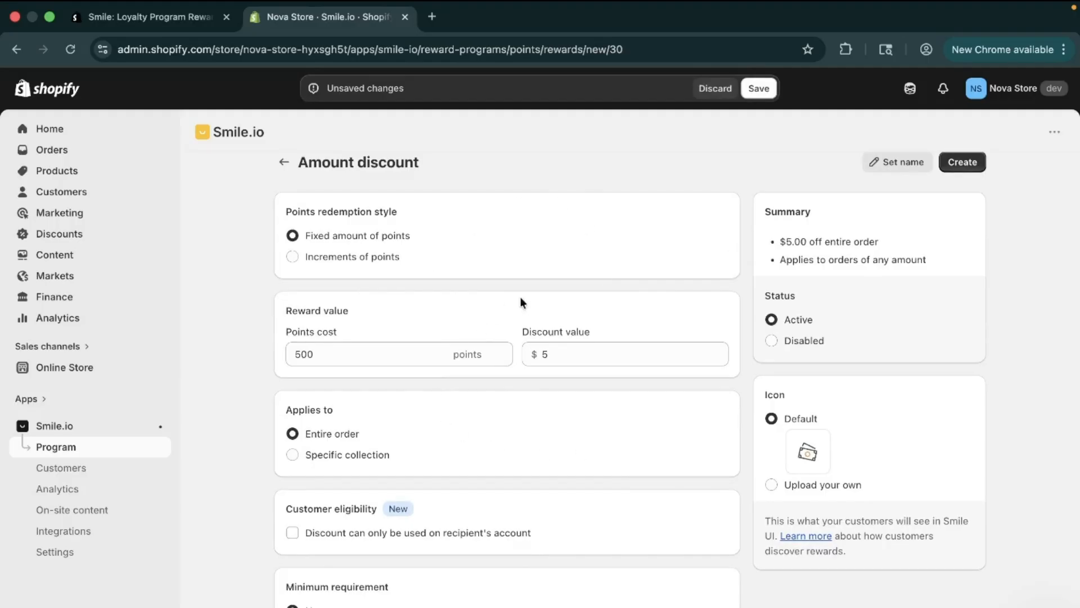
scroll(376, 554, "up", 2)
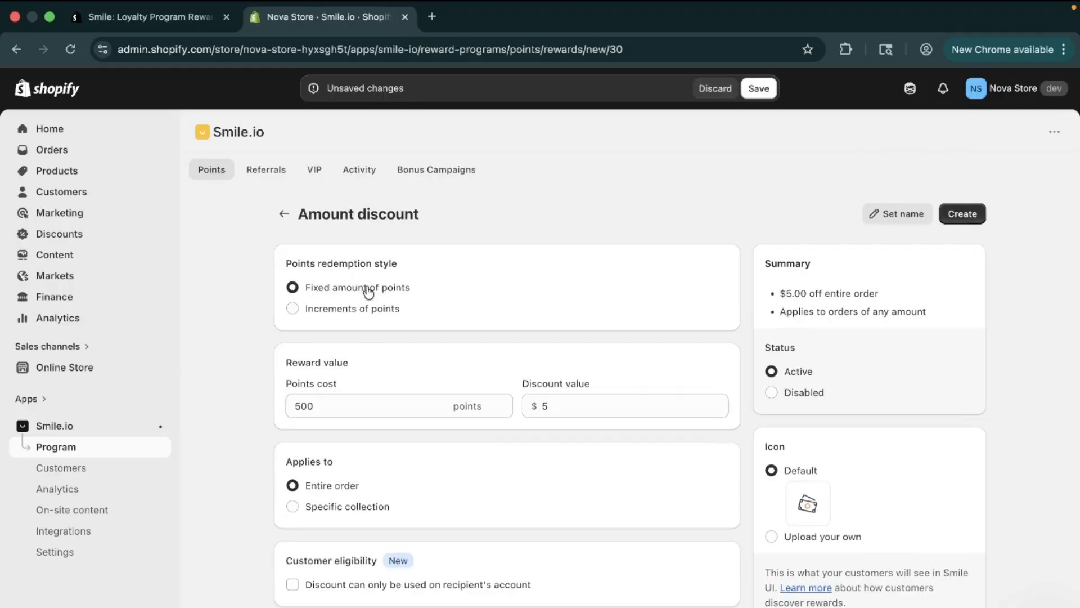
left_click(293, 310)
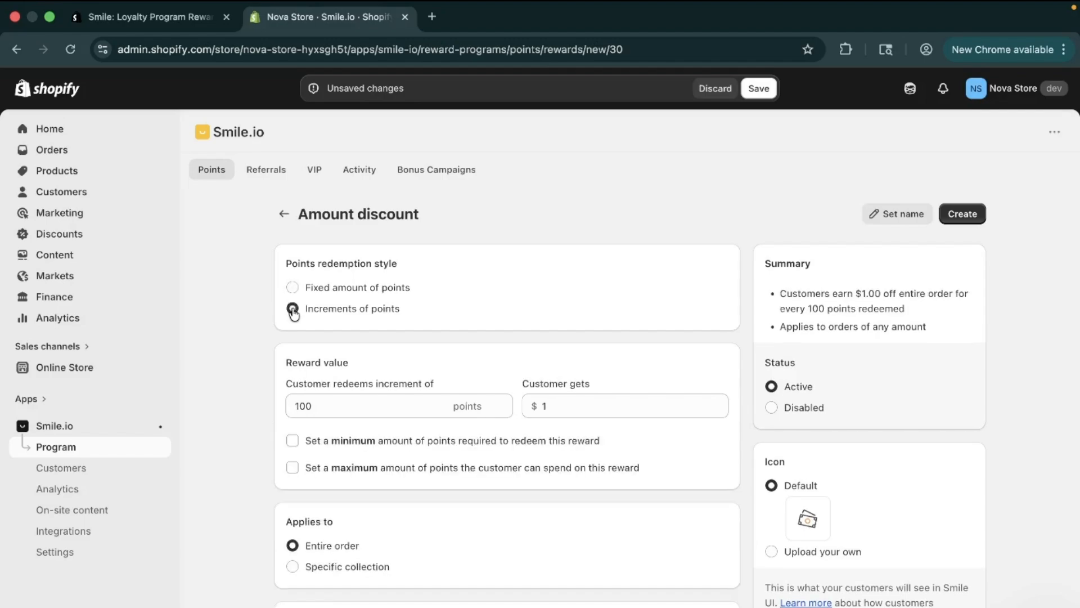
left_click(293, 288)
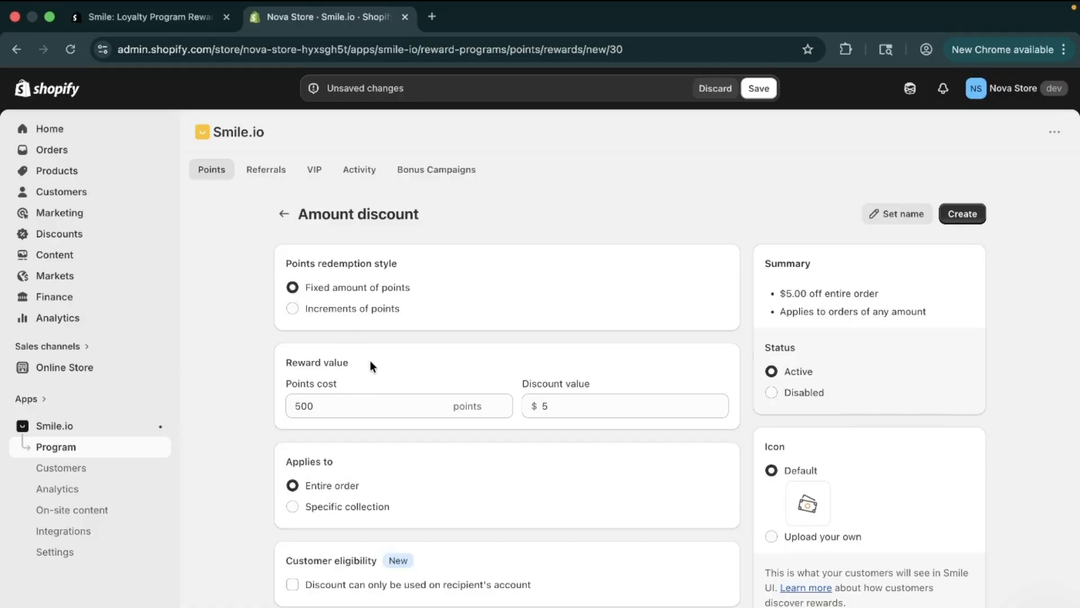
Try limiting the discount to a specific collection and set it back to the entire order
scroll(370, 365, "down", 1)
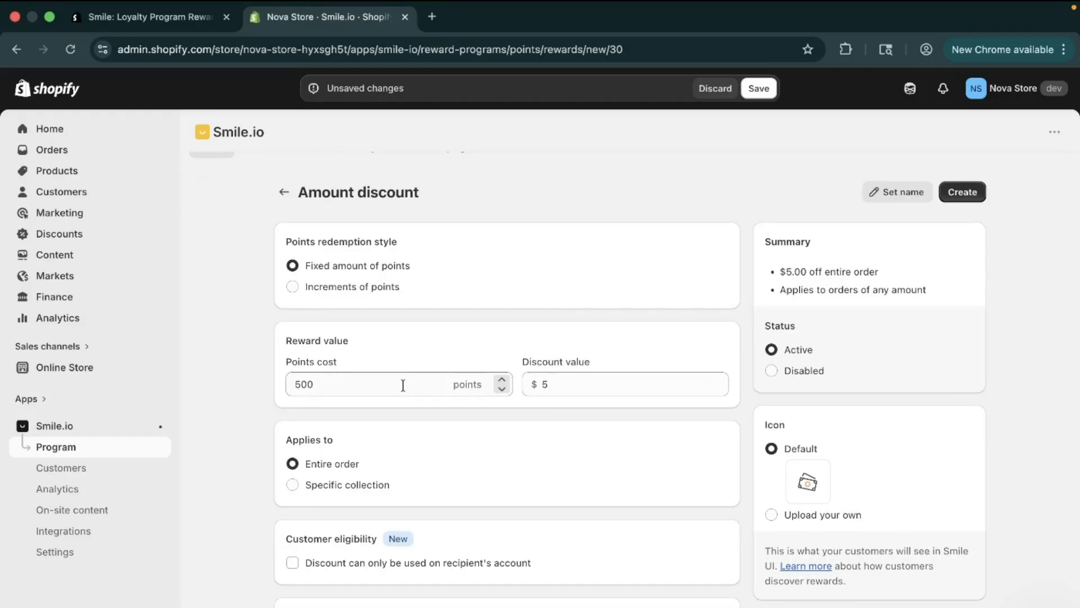
scroll(403, 385, "down", 3)
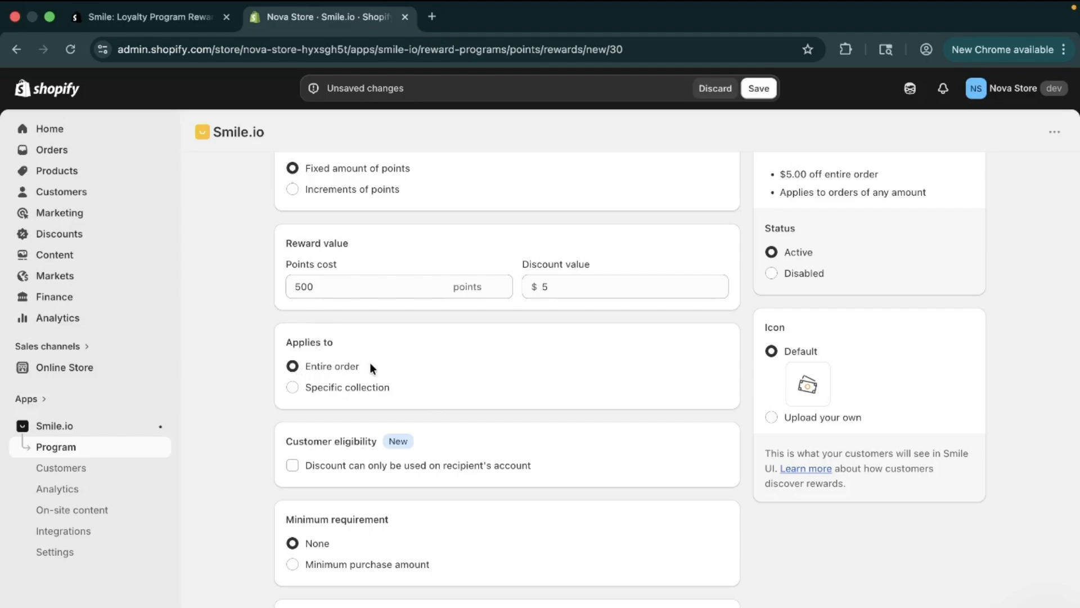
left_click(349, 401)
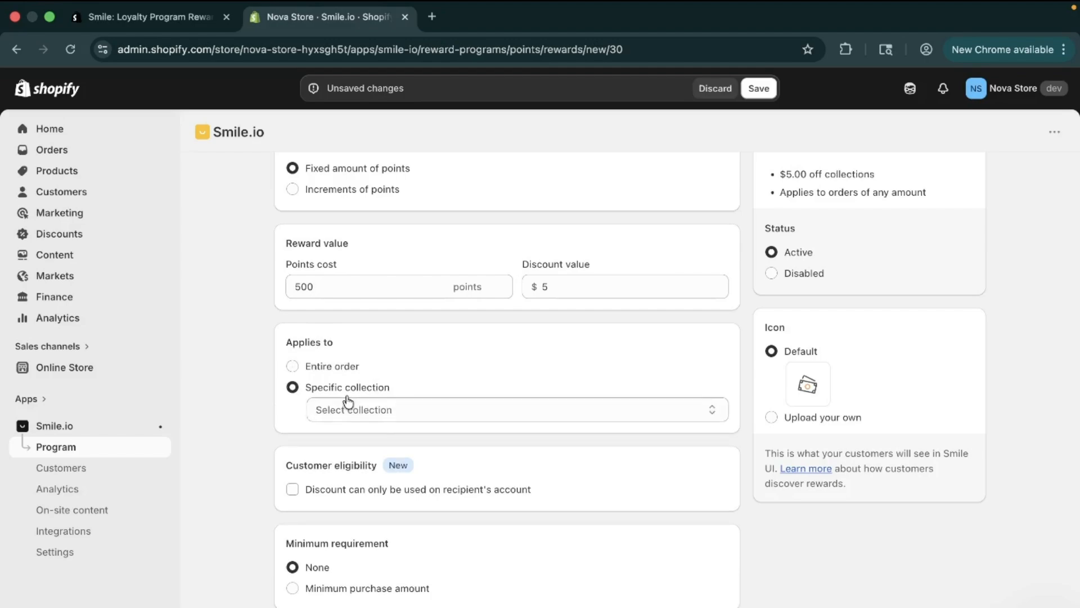
left_click(332, 367)
Try restricting the discount to the recipient's account and clear the restriction again
scroll(379, 478, "down", 1)
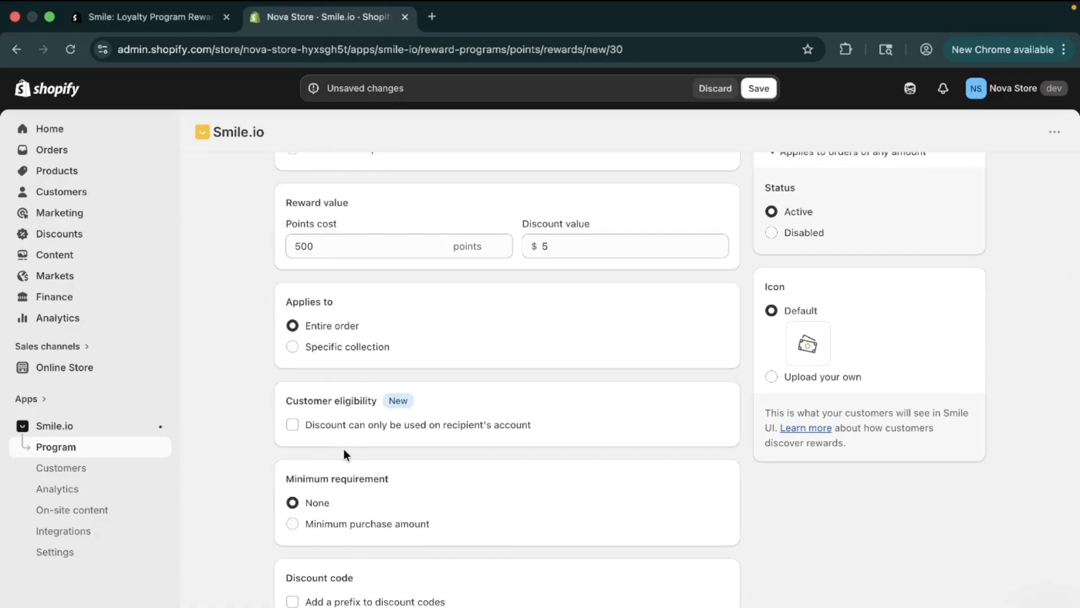
left_click(342, 427)
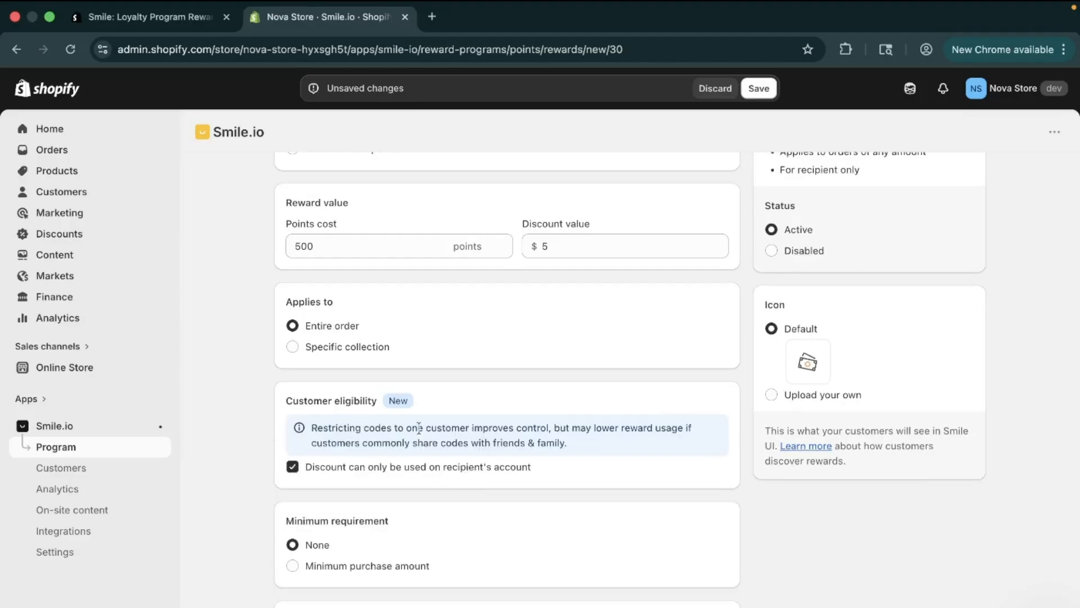
left_click(485, 476)
Try a minimum purchase amount of $100 and set the minimum requirement back to None
scroll(485, 477, "down", 2)
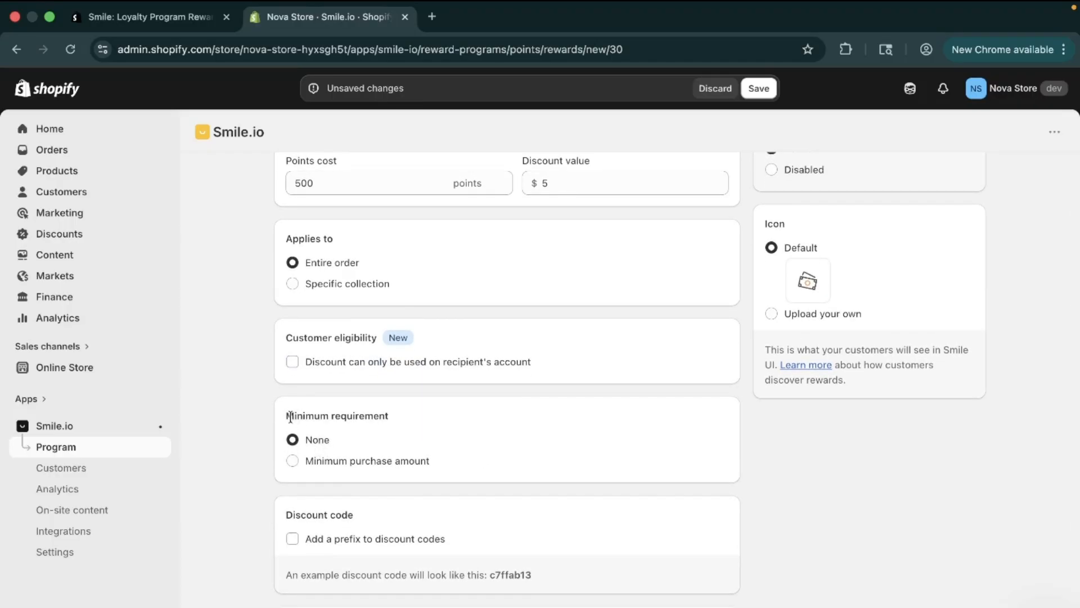
left_click(293, 461)
left_click(345, 483)
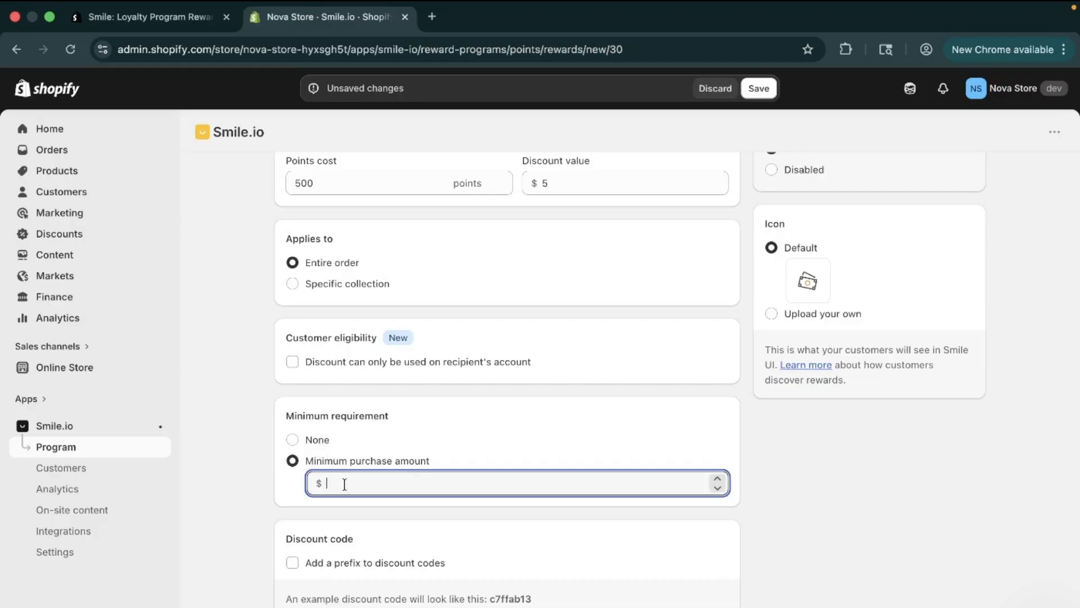
type("1")
type("00")
left_click(407, 438)
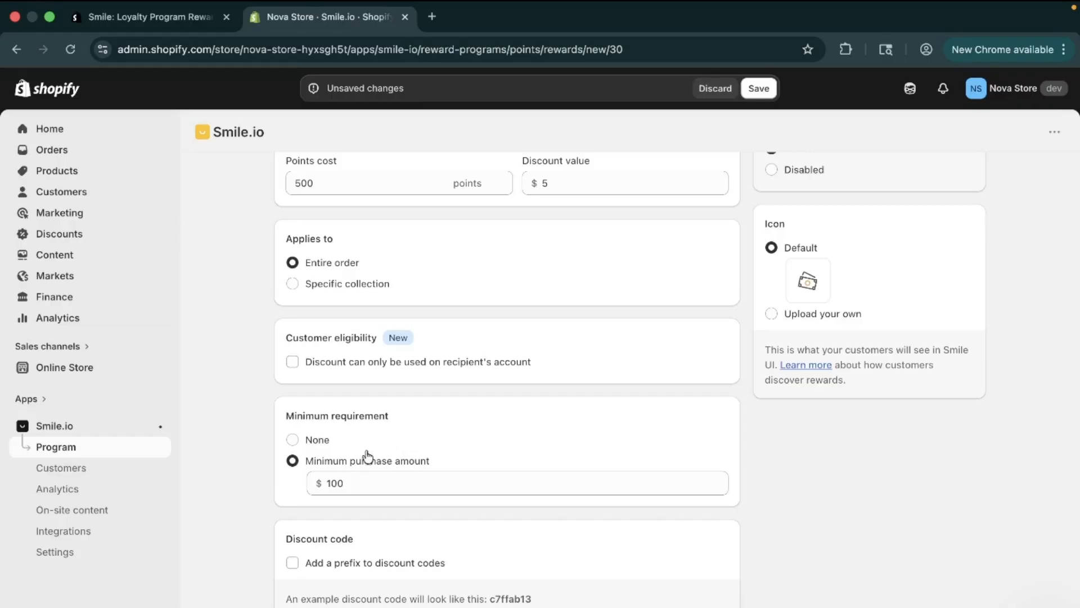
left_click(293, 440)
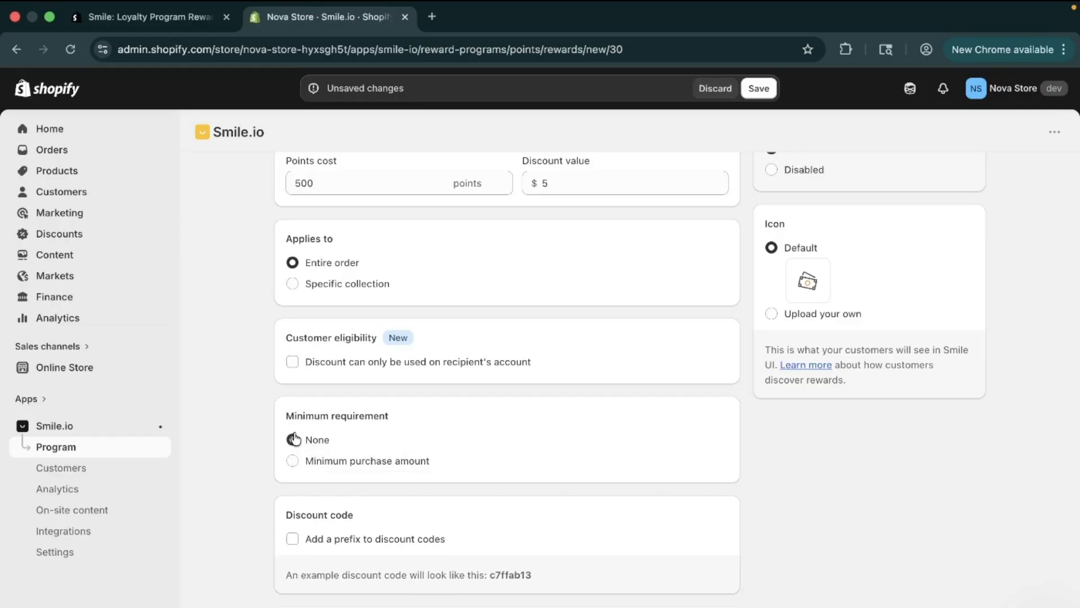
Try adding a prefix to the discount codes and turn the prefix option off again
scroll(357, 472, "down", 3)
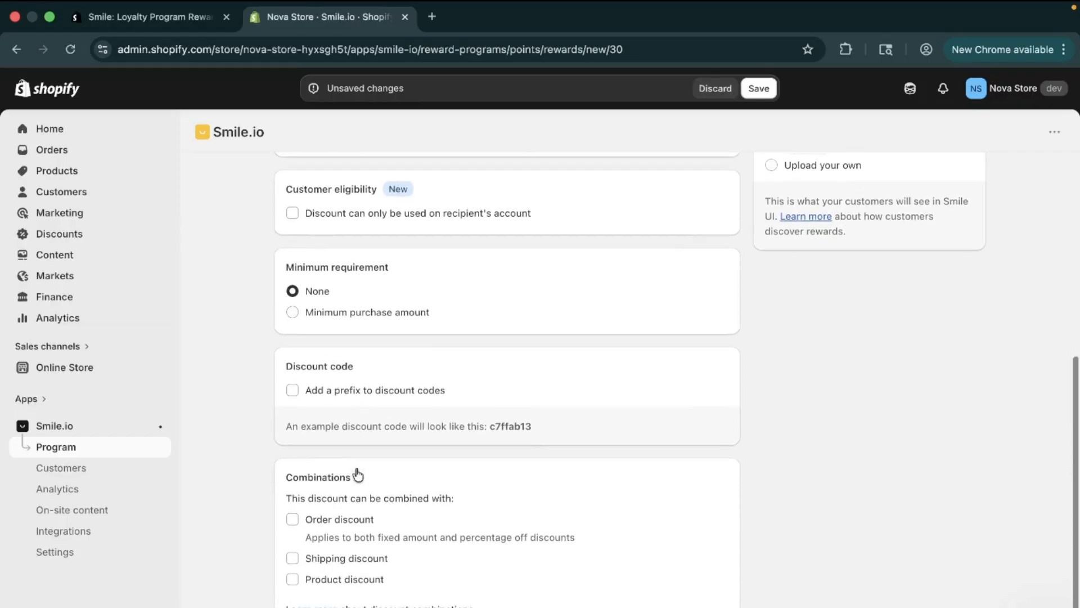
left_click(294, 390)
left_click(393, 431)
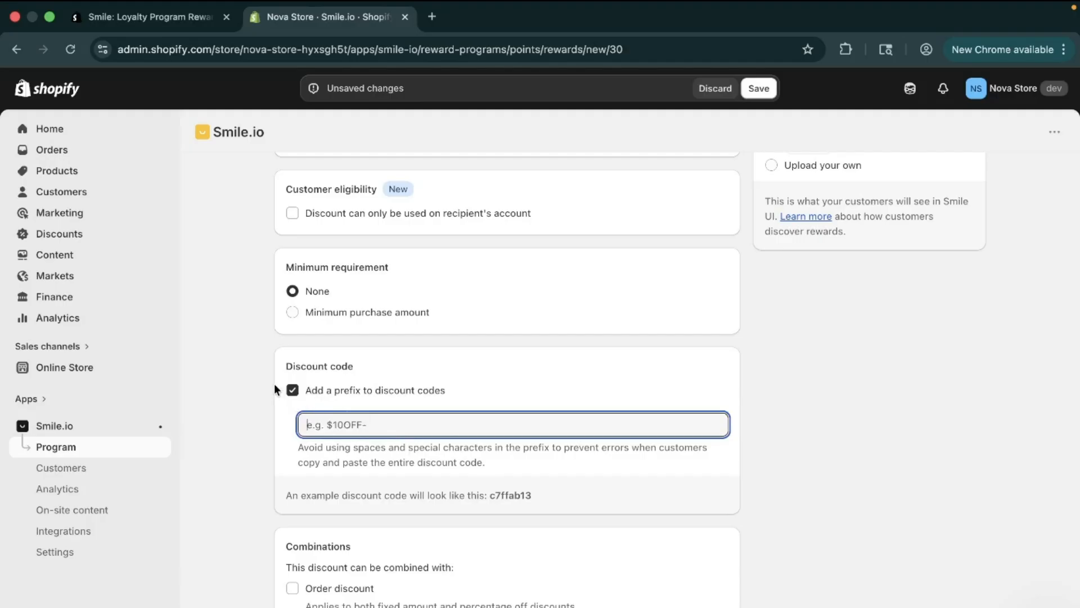
left_click(291, 394)
Allow the discount to be combined with order, shipping and product discounts
scroll(400, 463, "down", 2)
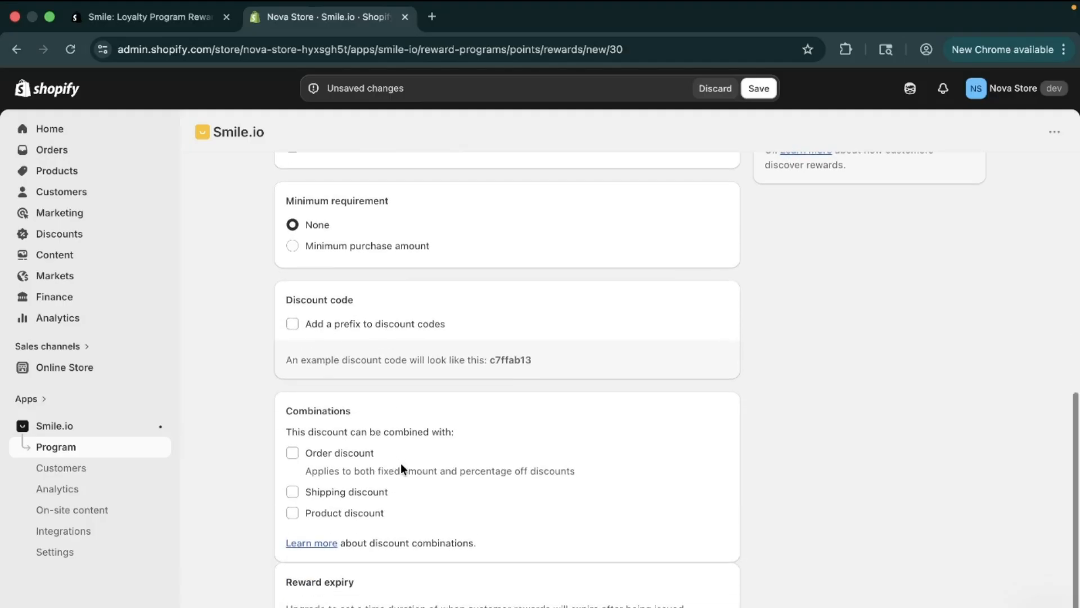
left_click(292, 454)
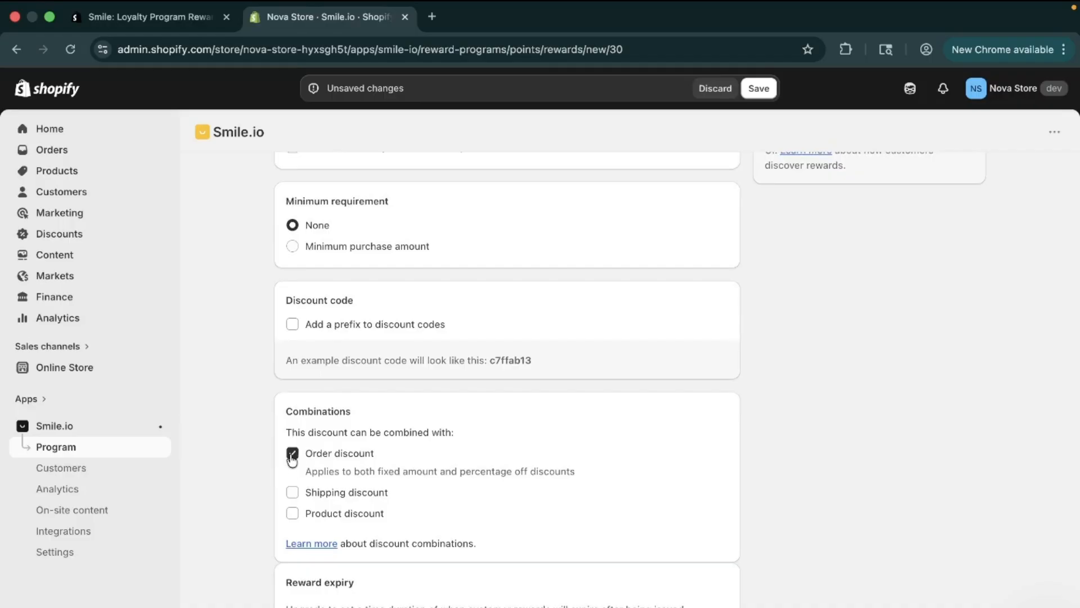
left_click(292, 493)
left_click(293, 514)
left_click_drag(282, 582, 401, 596)
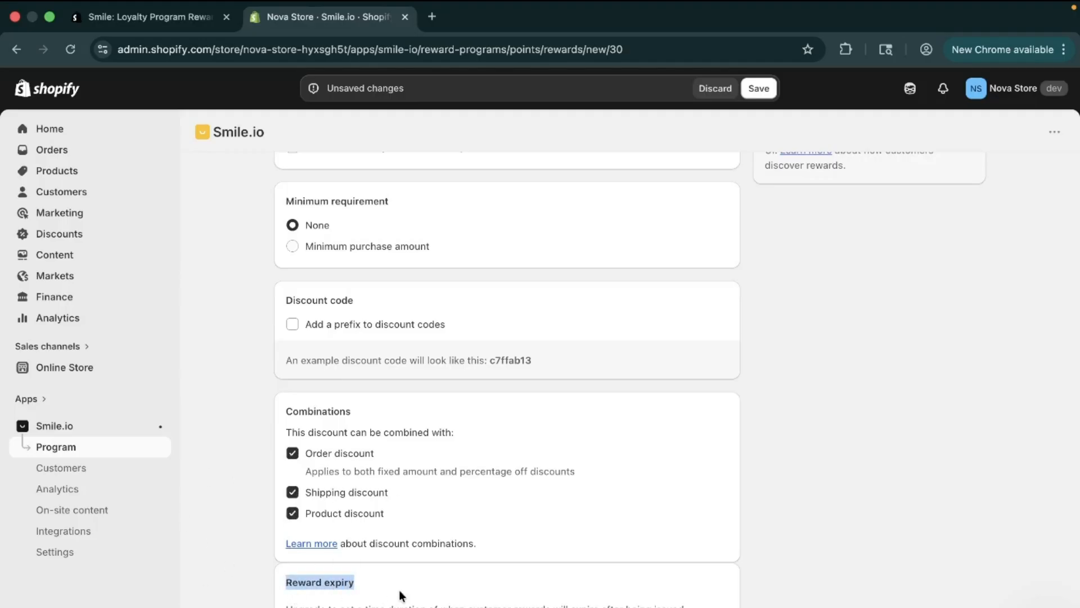
left_click(401, 595)
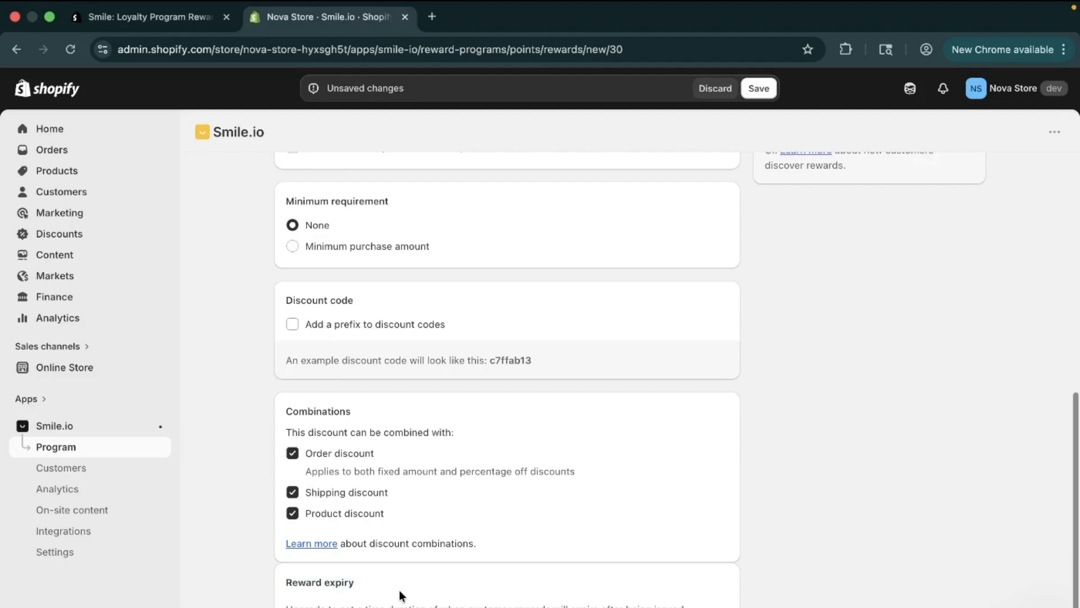
Review the reward summary, try the custom name option, and cancel to keep the suggested name "$5 off coupon"
scroll(402, 596, "up", 8)
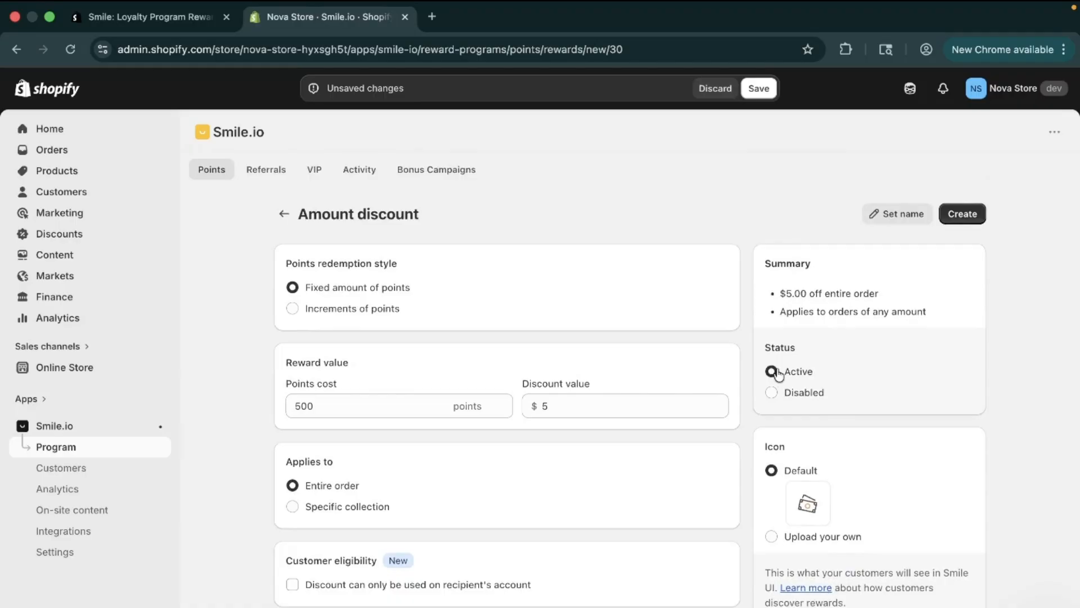
left_click_drag(767, 278, 910, 334)
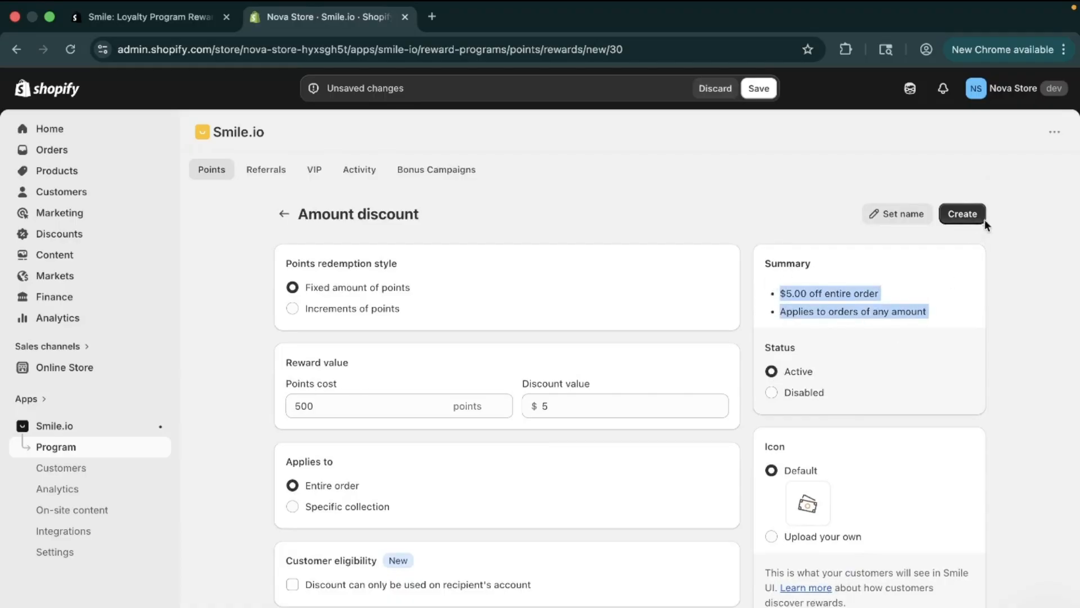
left_click(904, 220)
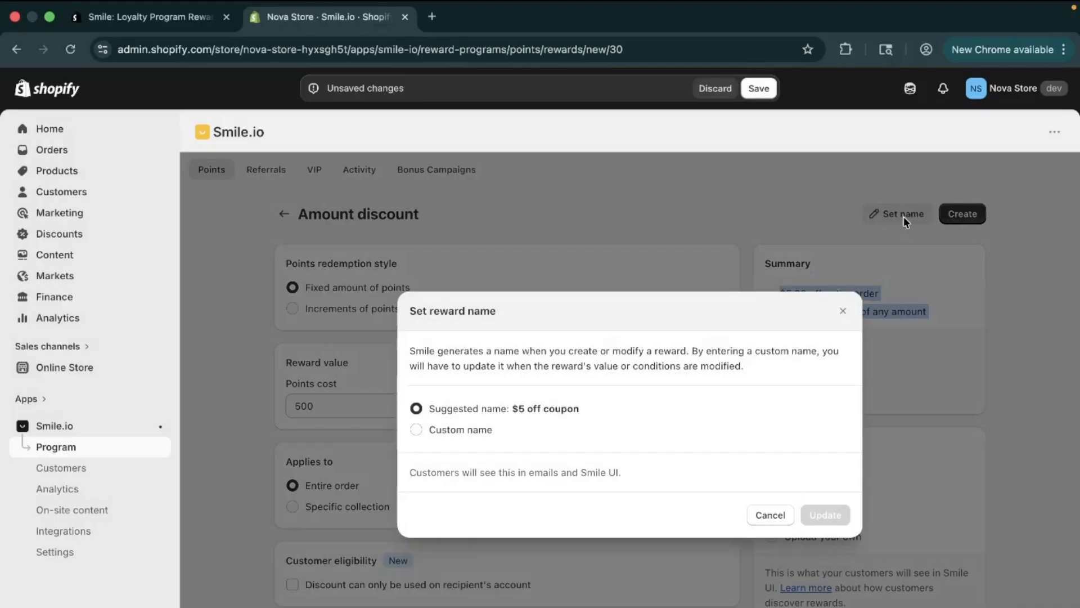
left_click(477, 430)
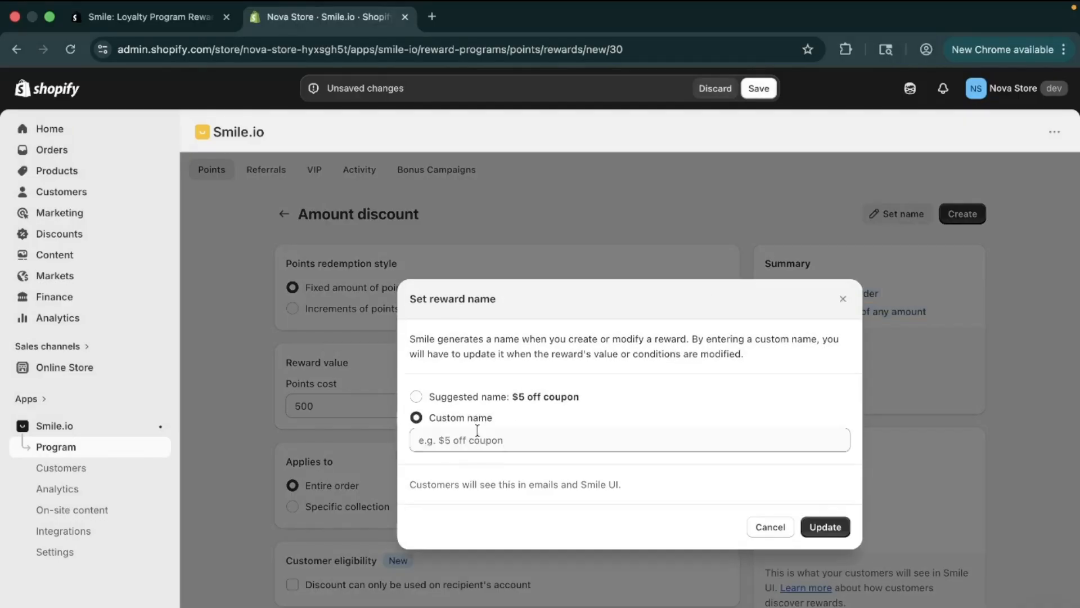
left_click(436, 443)
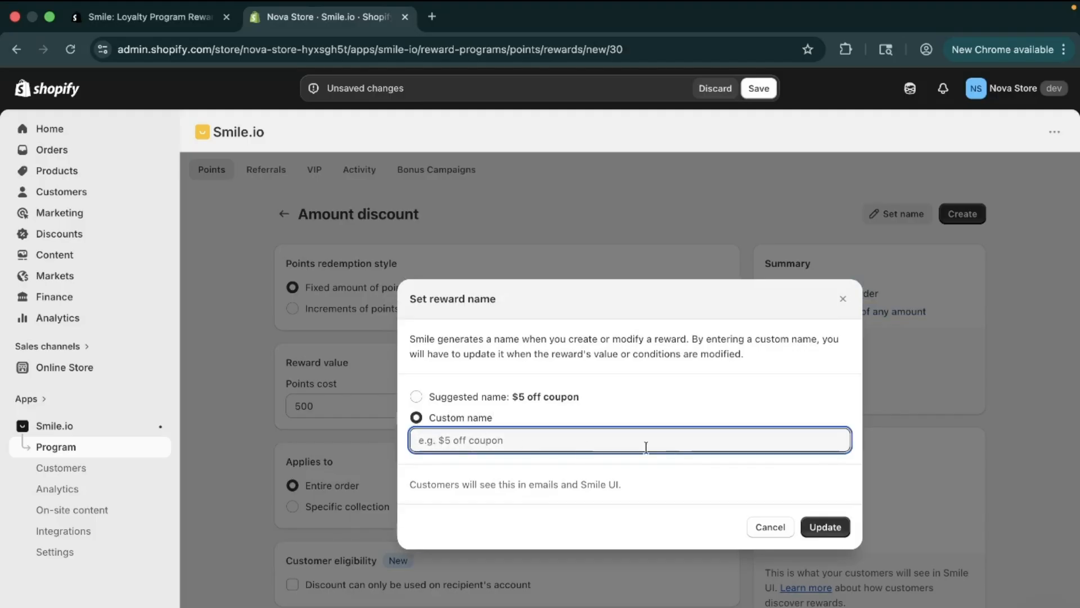
left_click(434, 395)
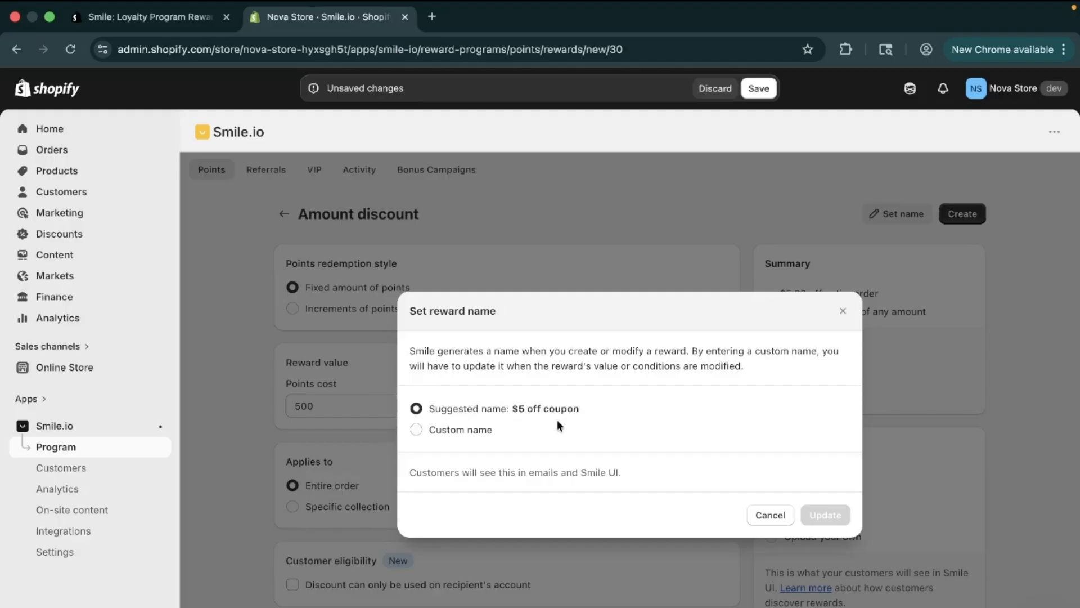
left_click(767, 515)
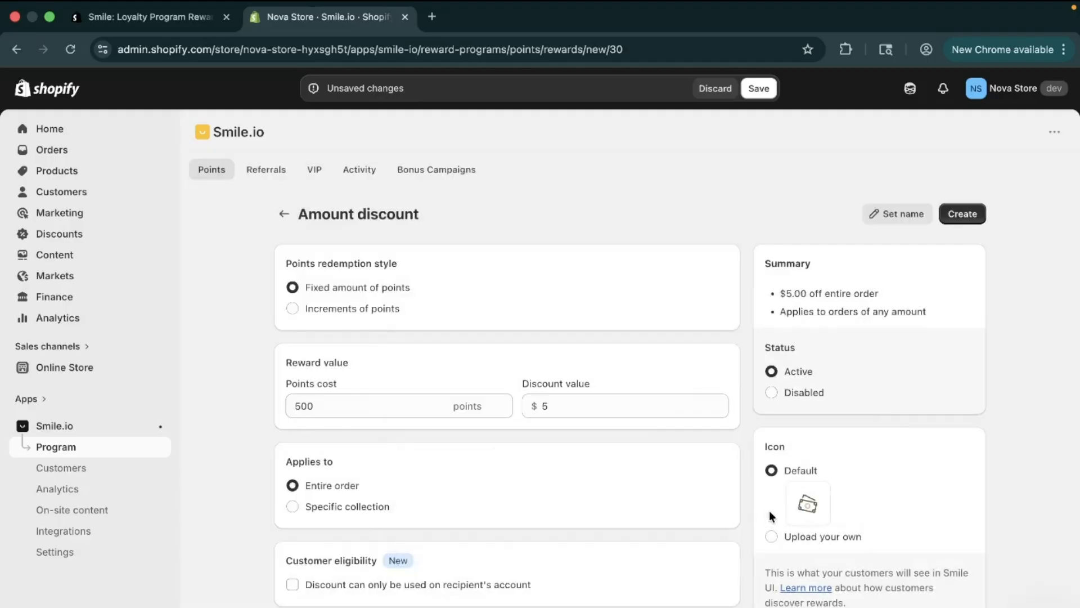
Create the Amount discount reward and return to the list of rewards
left_click(968, 214)
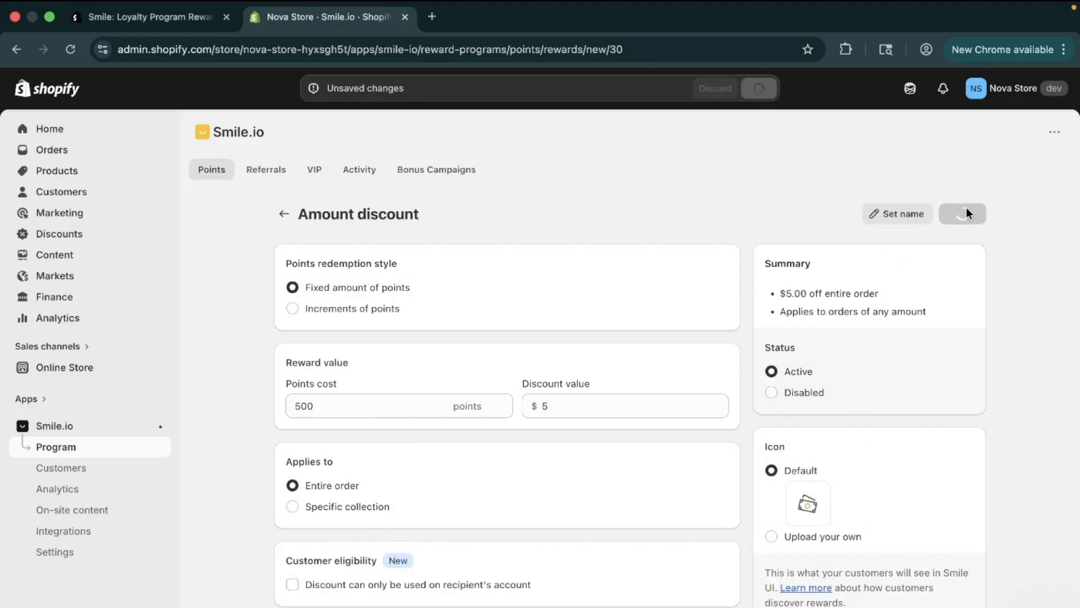
scroll(673, 400, "down", 10)
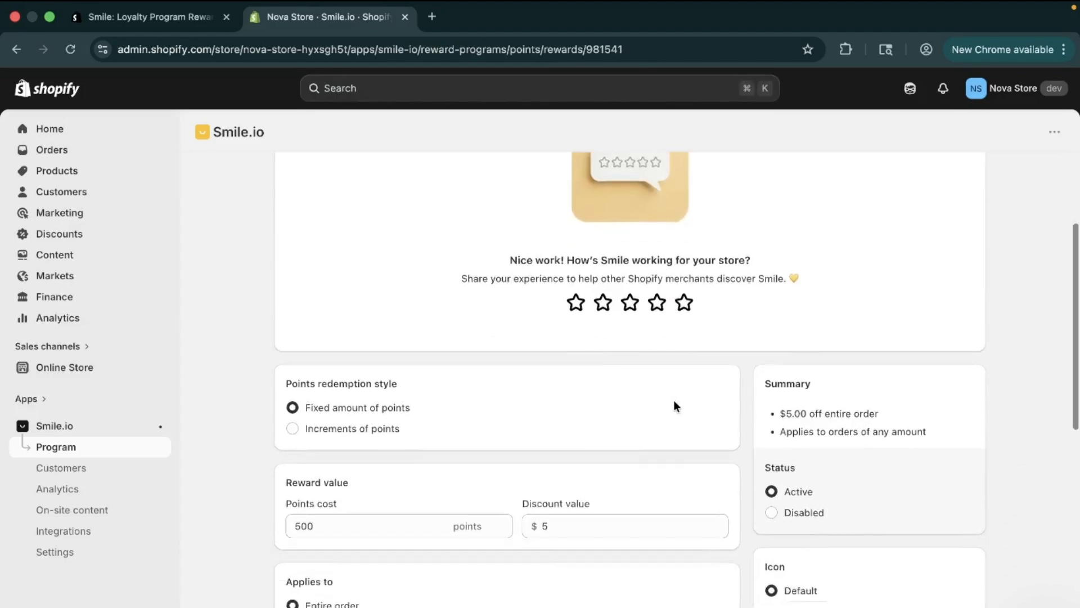
scroll(673, 400, "up", 10)
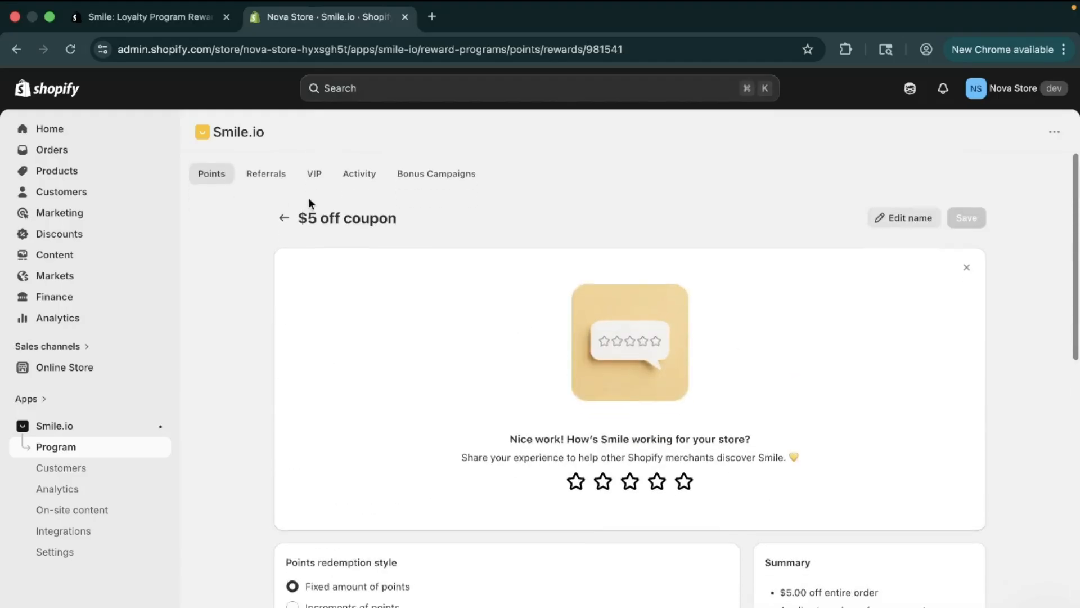
left_click(281, 217)
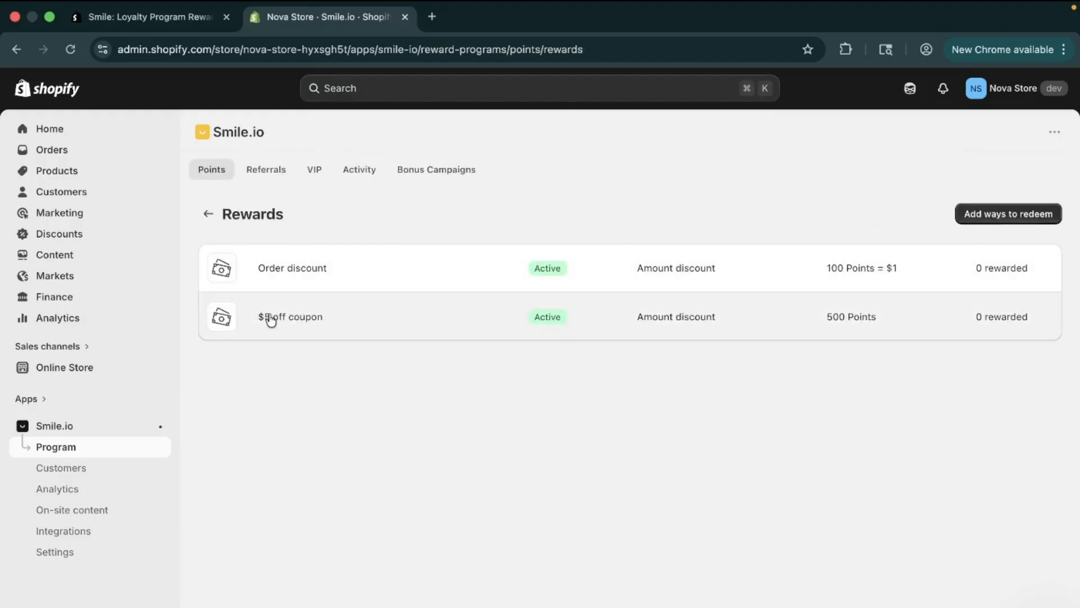